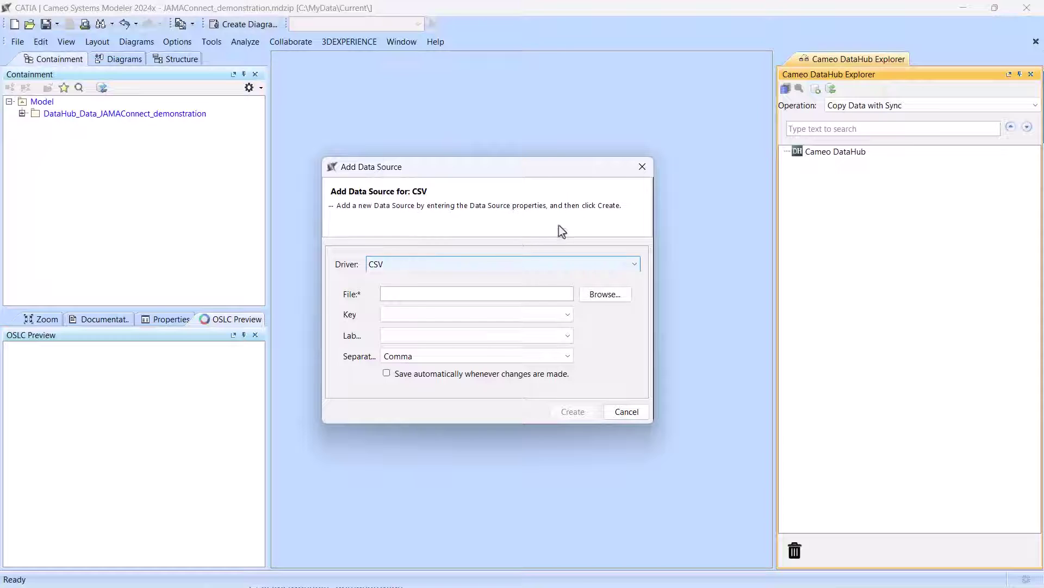
Step: Add a JAMA Connect data source and connect it to the Automotive Integrated System project
click(490, 264)
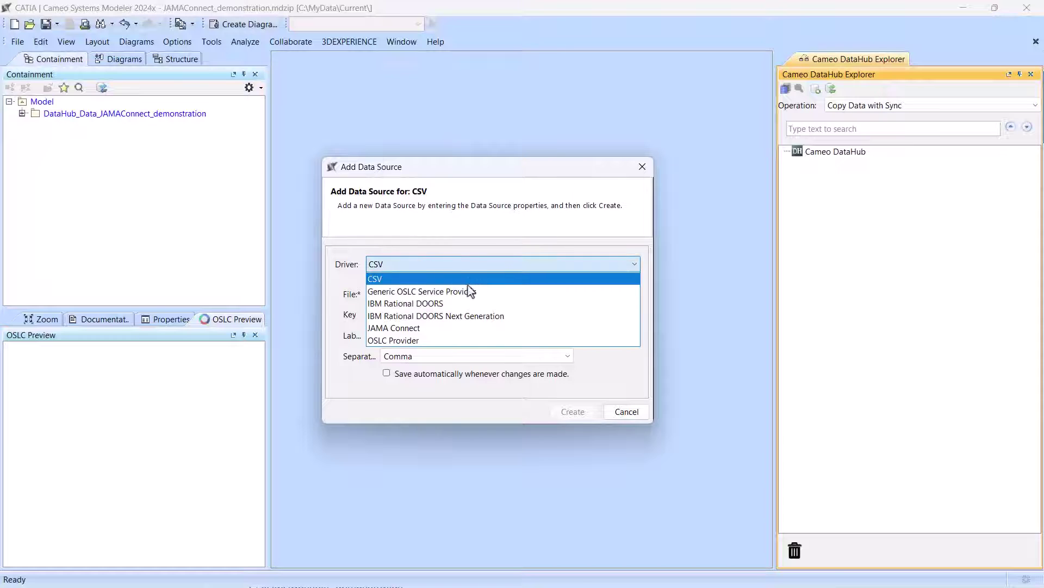
click(458, 328)
click(635, 422)
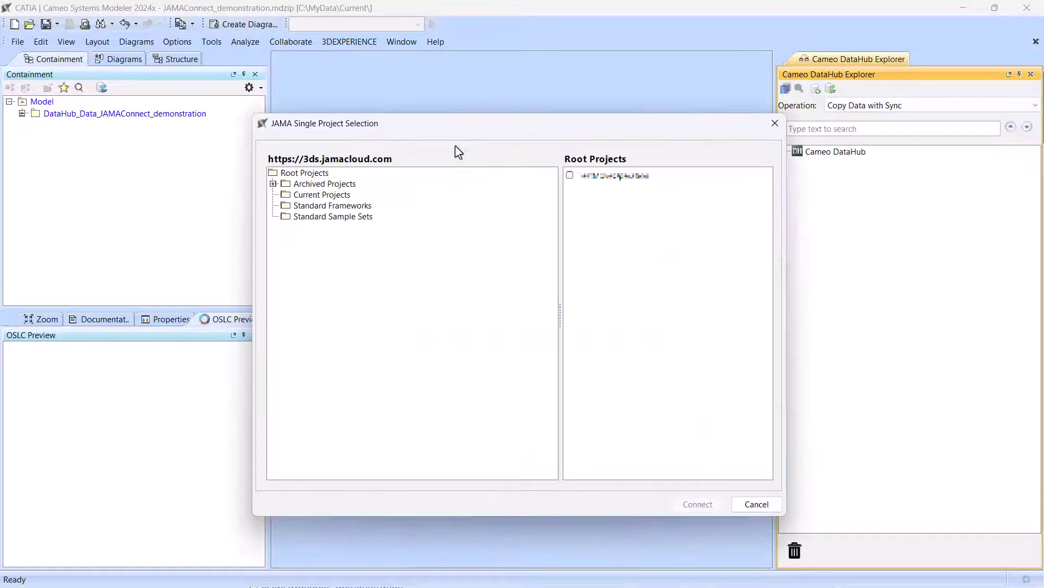
click(320, 197)
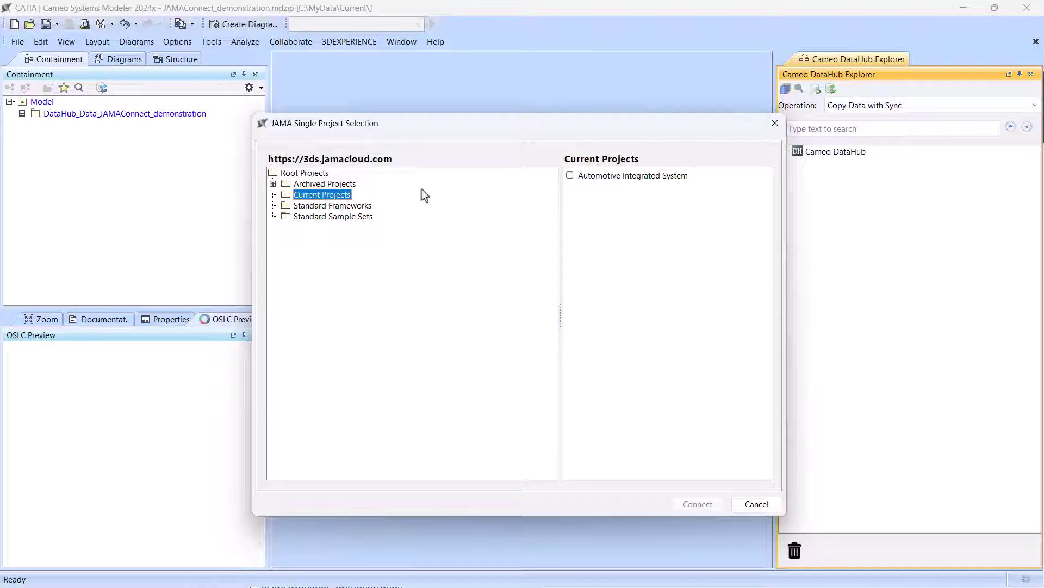
click(571, 176)
click(698, 504)
Step: Expand the Cameo DataHub and jamacloud server nodes down to the Sensors requirements folder
click(786, 153)
click(797, 164)
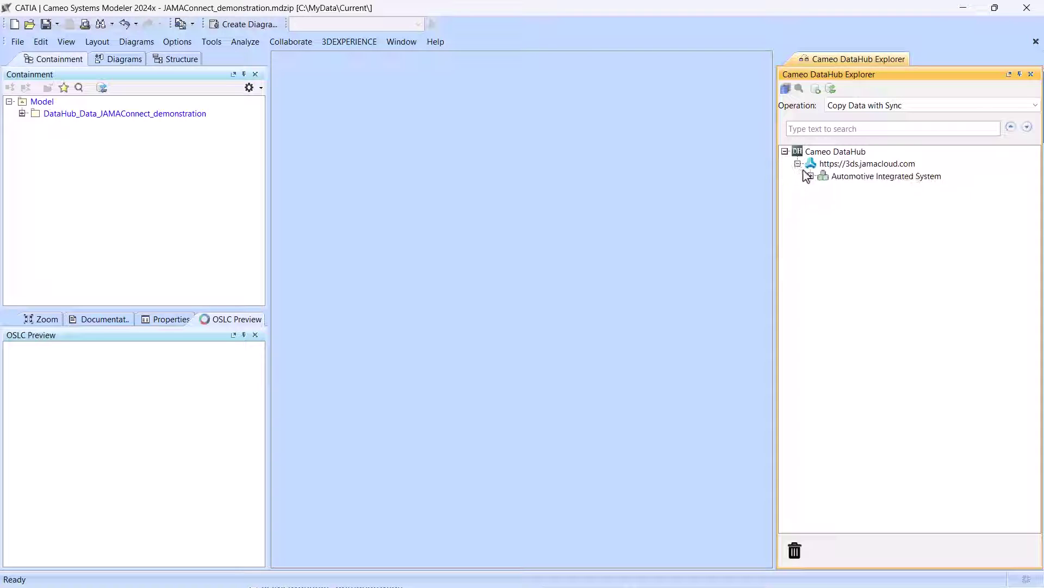
click(810, 176)
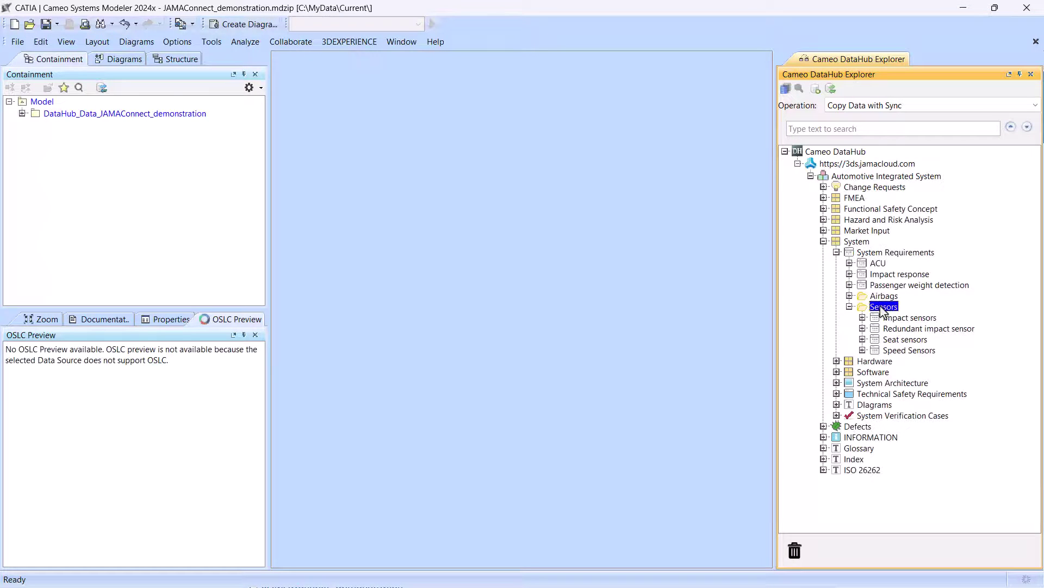
Step: Drag Sensors into the model as a two-way sync, mapping Automotive System Requirement to Requirement
drag(883, 306, 42, 103)
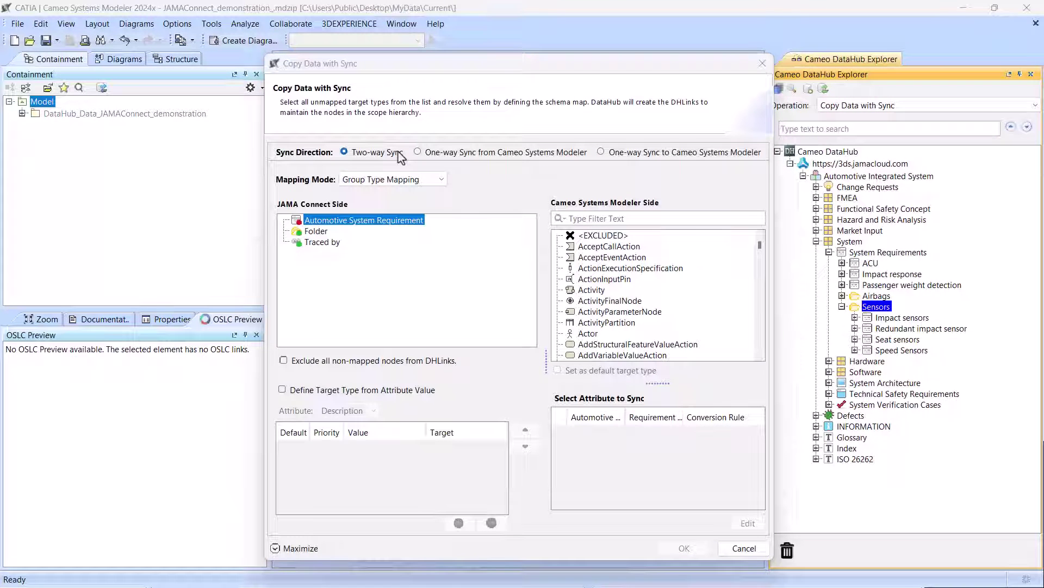
click(459, 154)
click(601, 153)
click(388, 154)
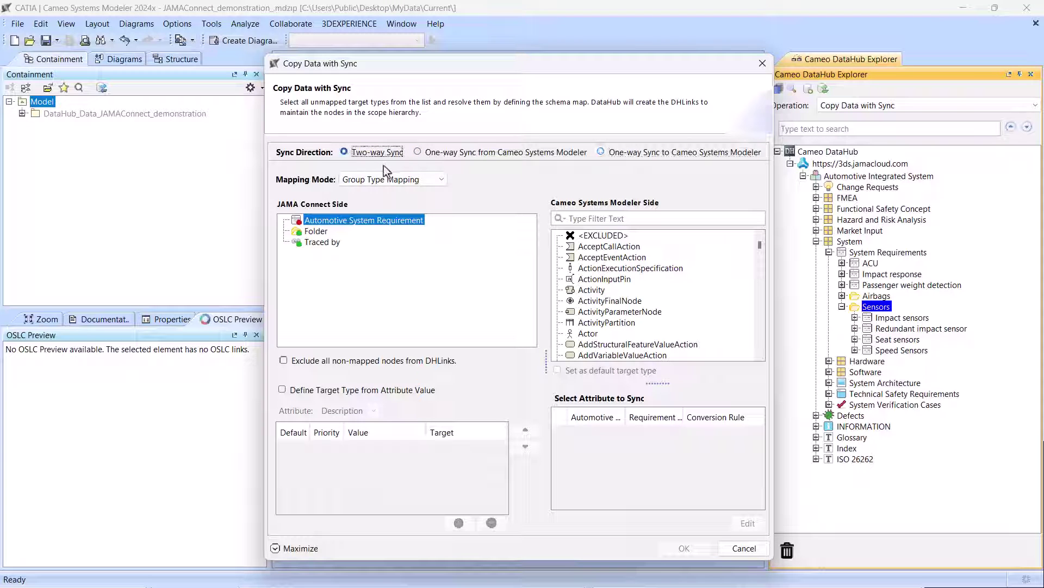
click(401, 179)
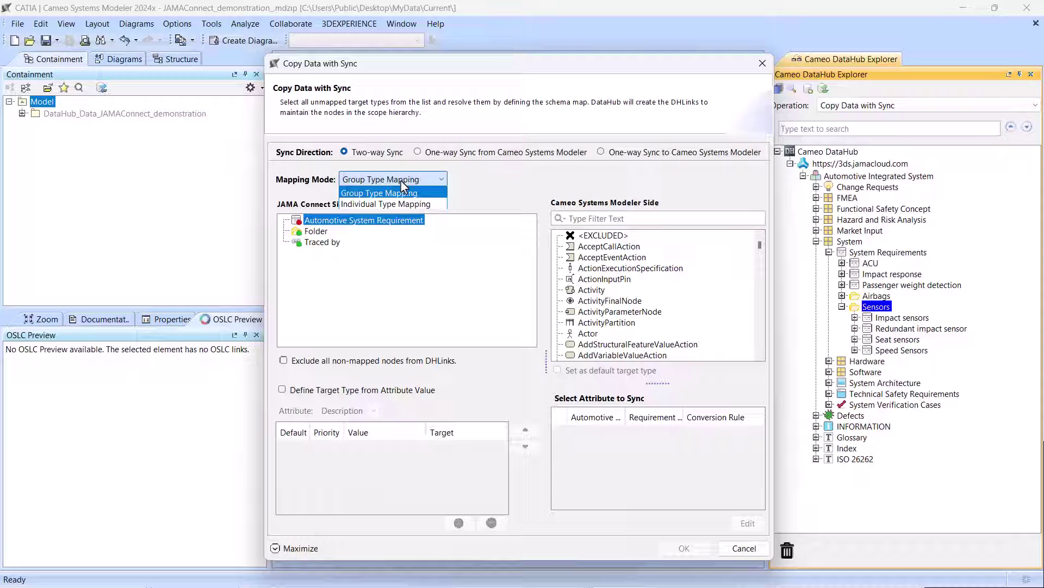
click(419, 192)
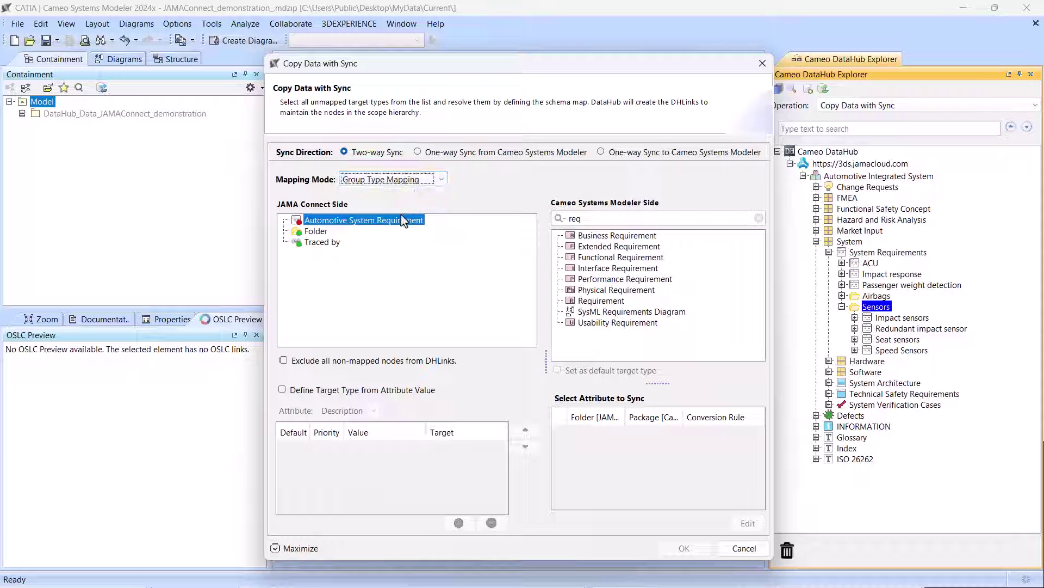
click(594, 301)
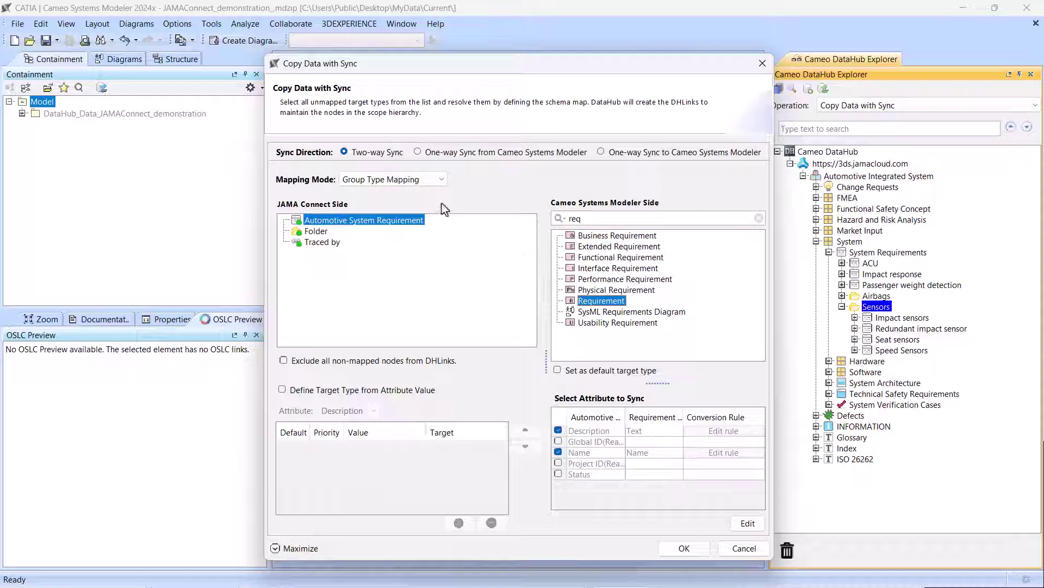
Step: Try Individual Type Mapping: Impact sensors to Requirement, Redundant impact sensor to Usability Requirement, Description to Text
click(392, 179)
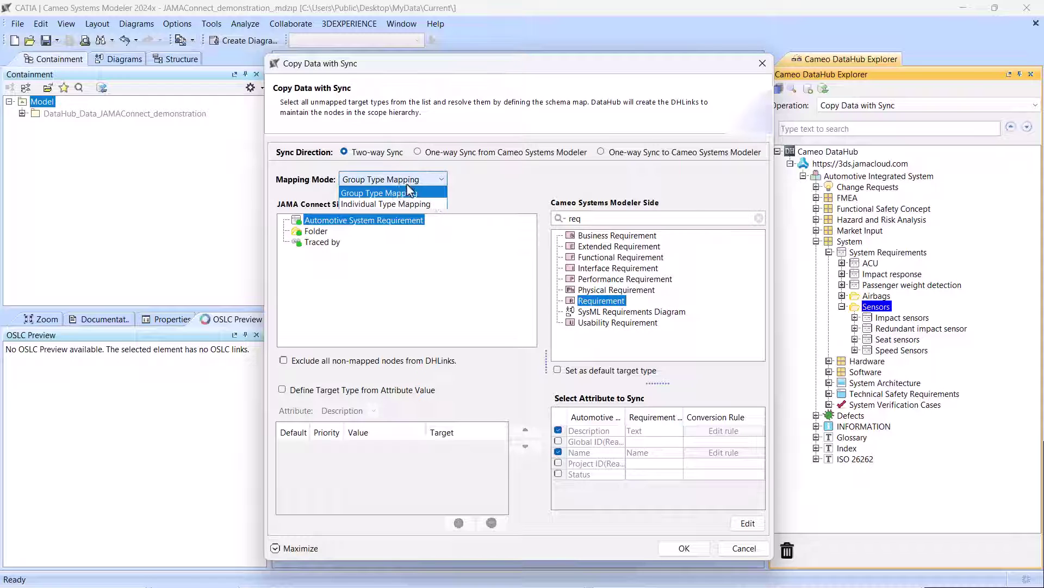
click(363, 204)
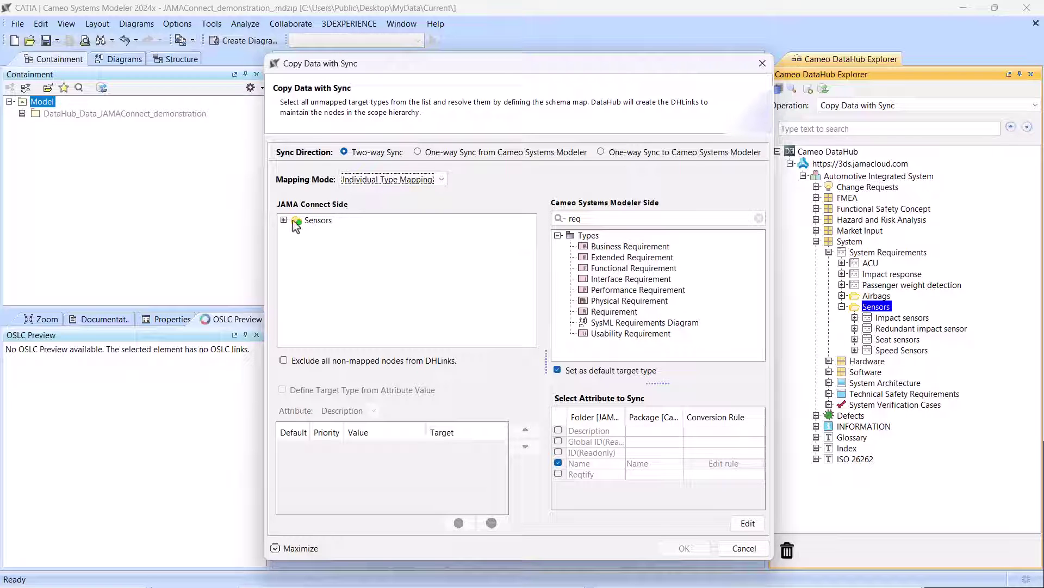
click(324, 233)
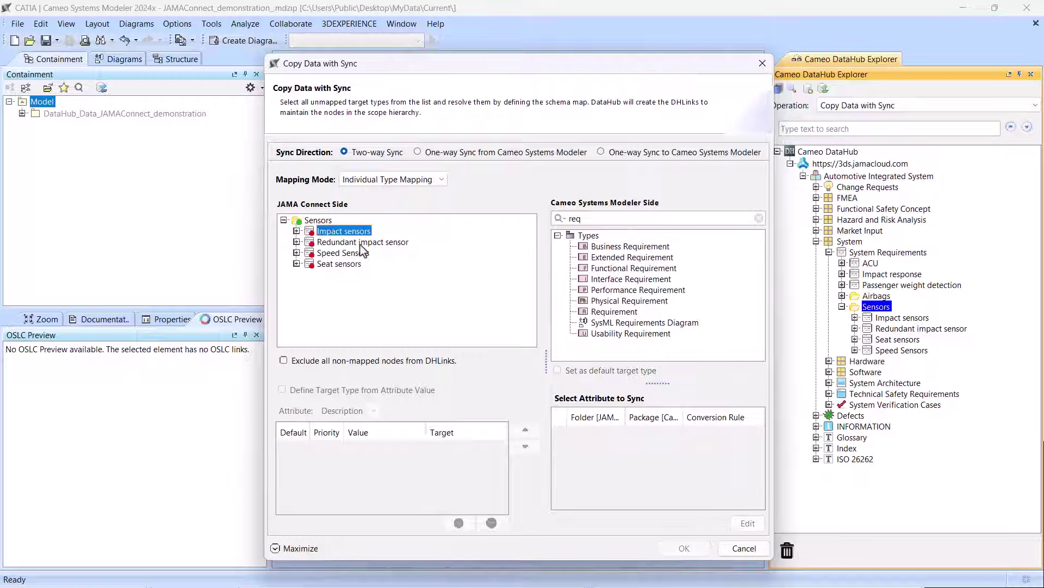
click(571, 308)
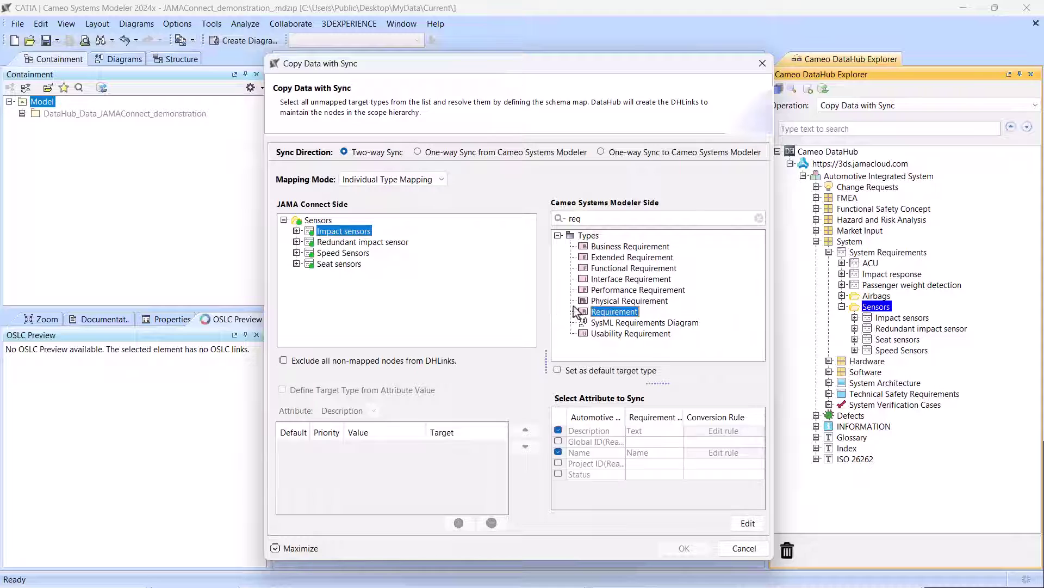
click(403, 245)
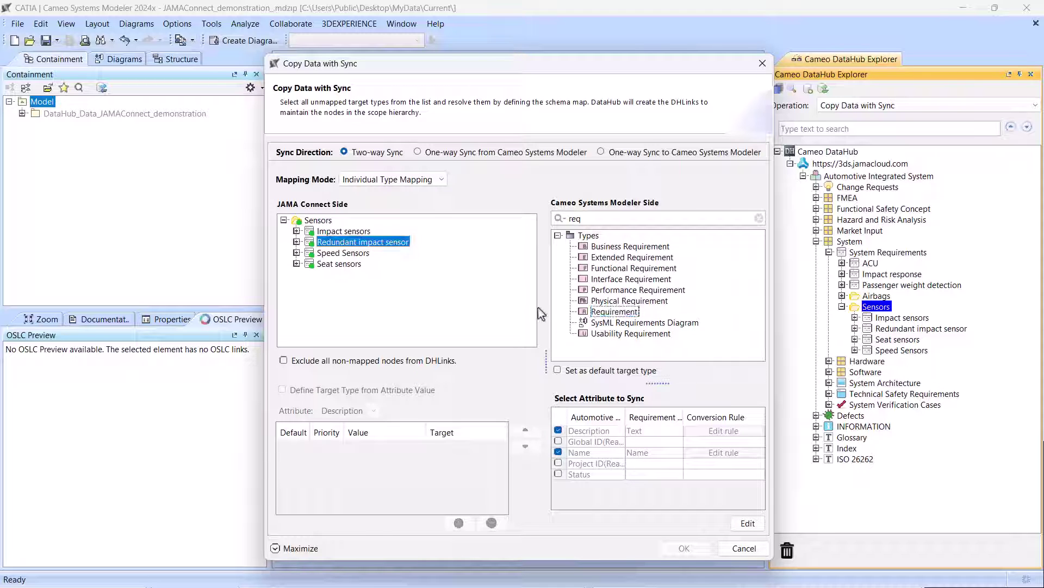
click(604, 333)
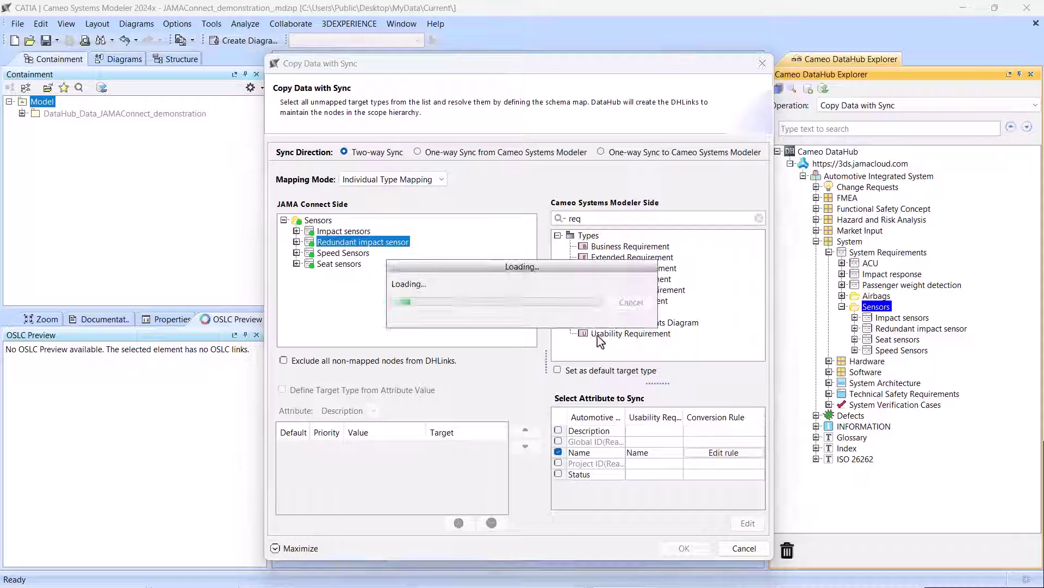
click(673, 435)
click(643, 451)
click(424, 179)
Step: Return to Group Type Mapping and derive types from Status, mapping Approved to Requirement
click(401, 196)
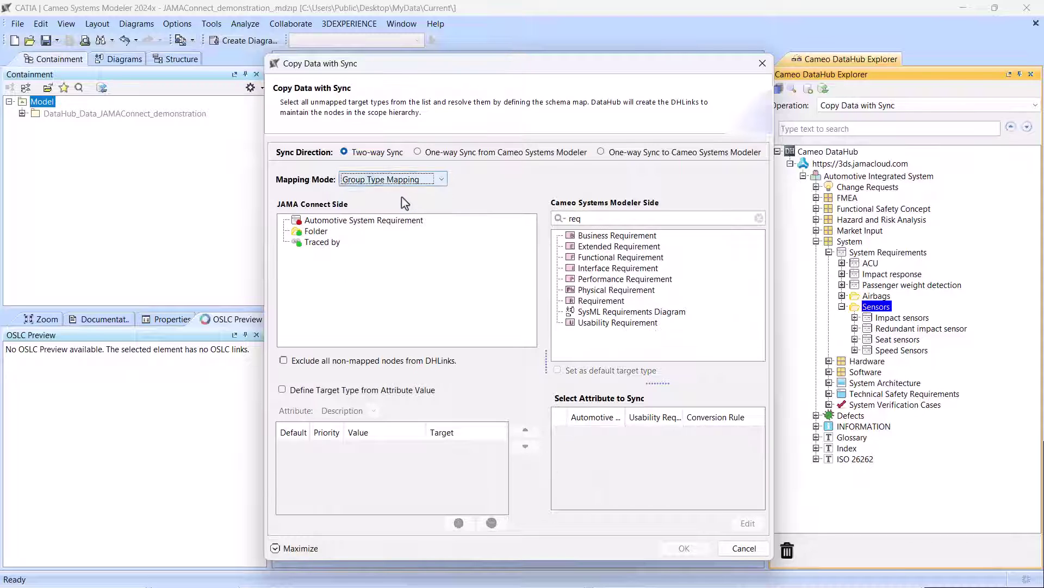
click(384, 221)
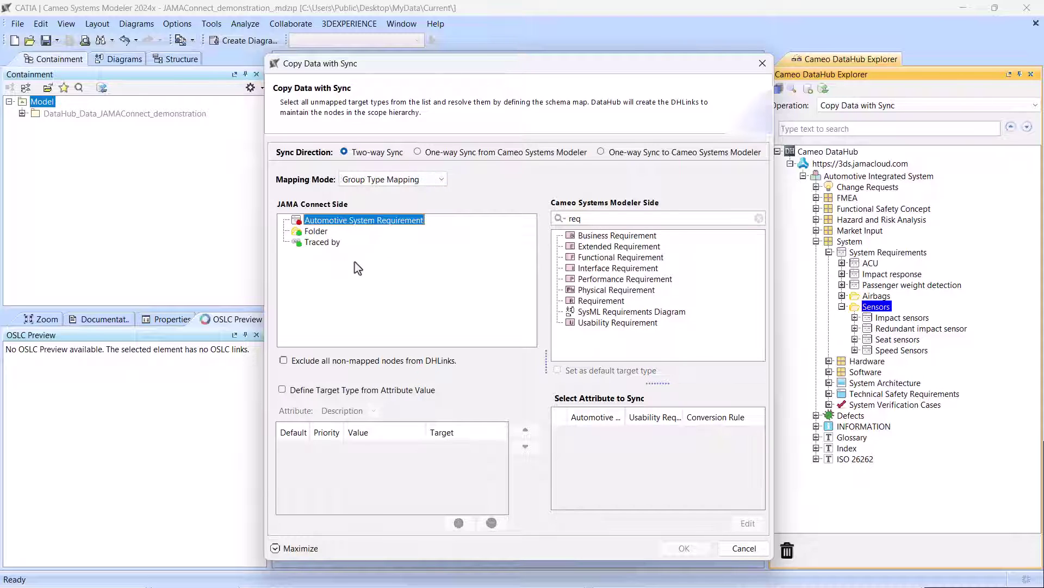
click(307, 391)
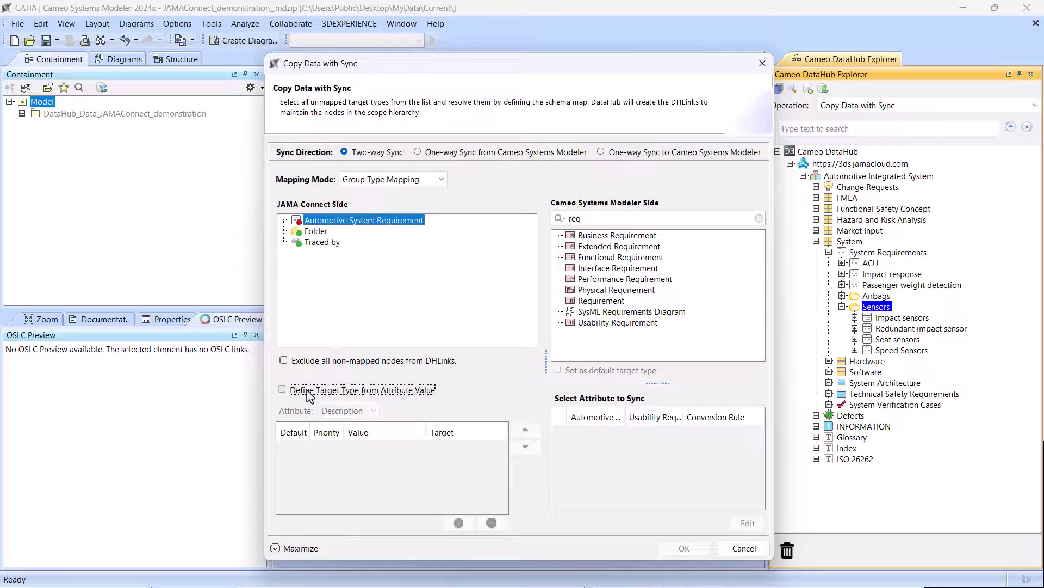
click(351, 410)
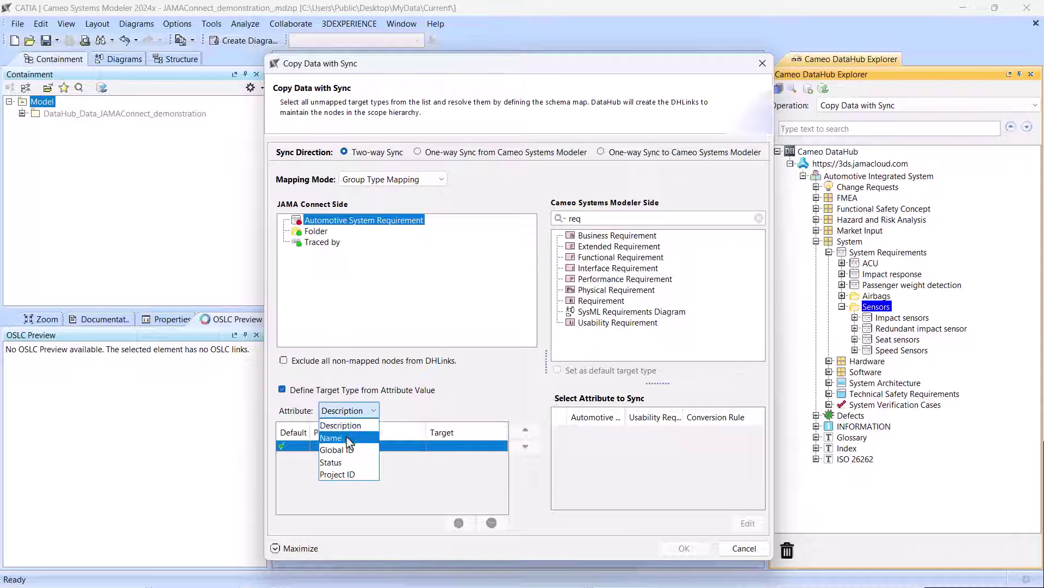
click(358, 460)
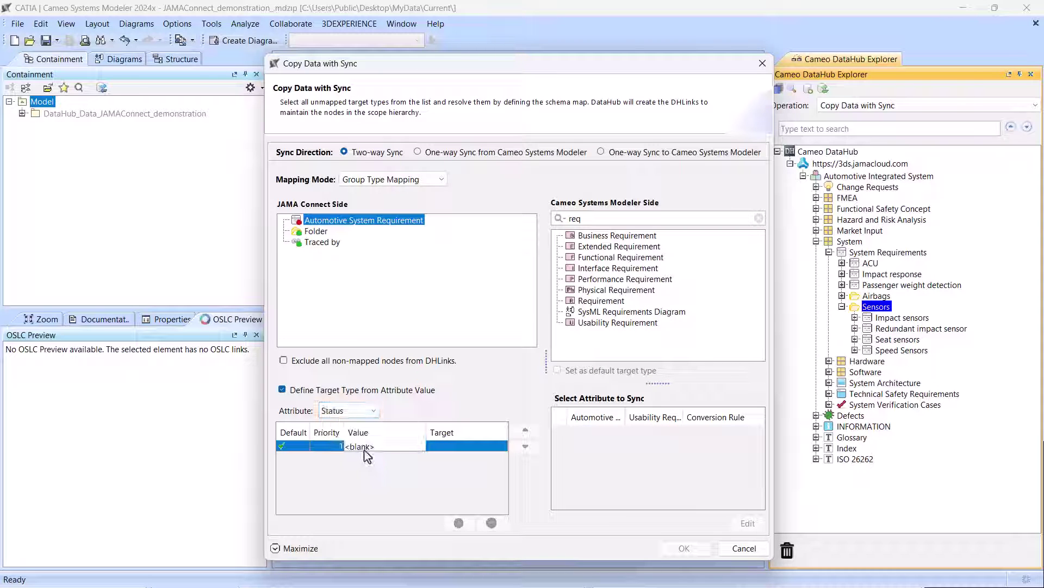
click(374, 448)
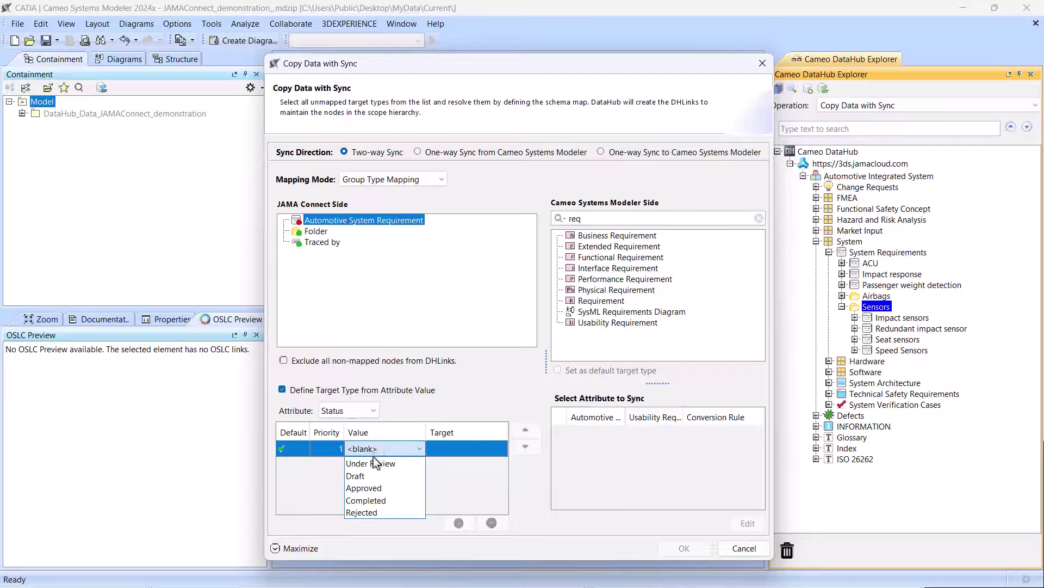
click(374, 488)
click(590, 303)
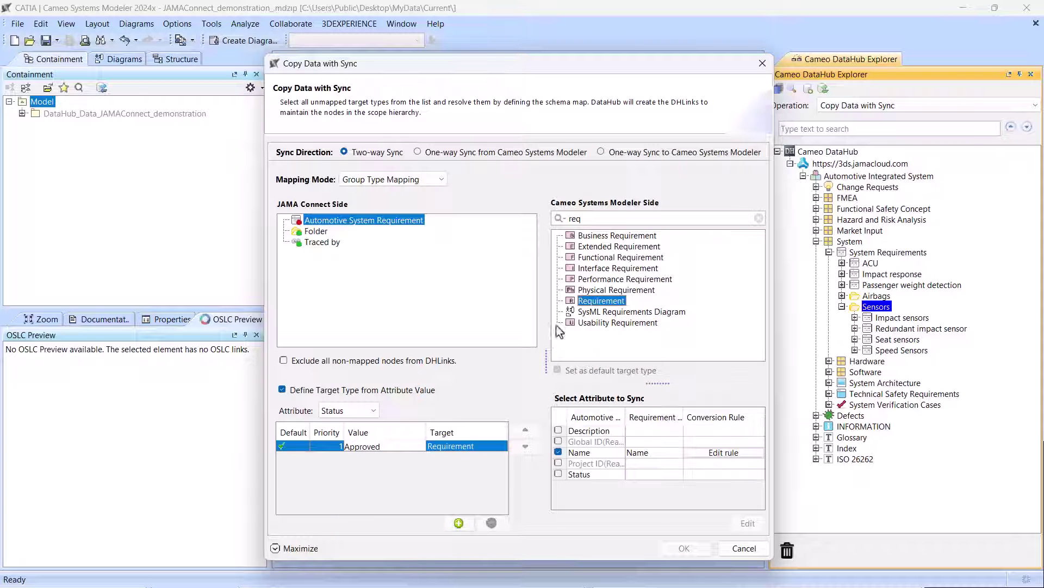
Step: Add a rule mapping Completed to Interface Requirement, and sync Description to Text
click(458, 523)
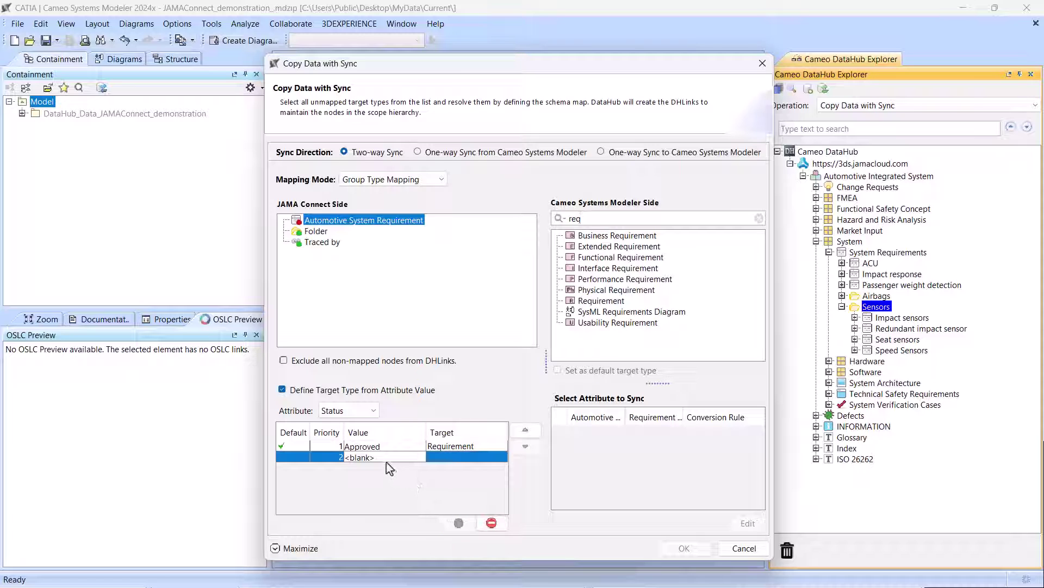
click(385, 460)
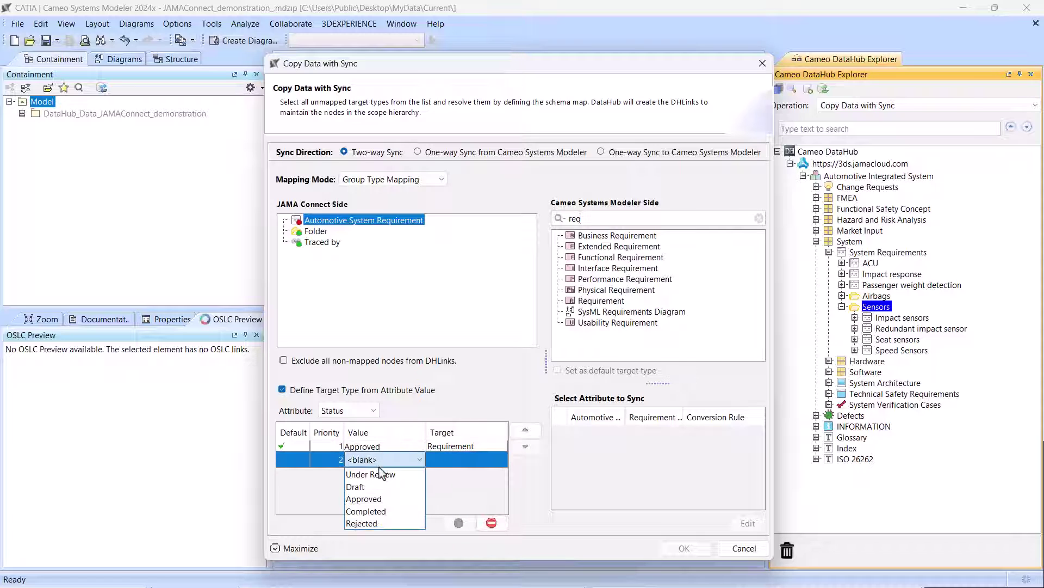
click(381, 511)
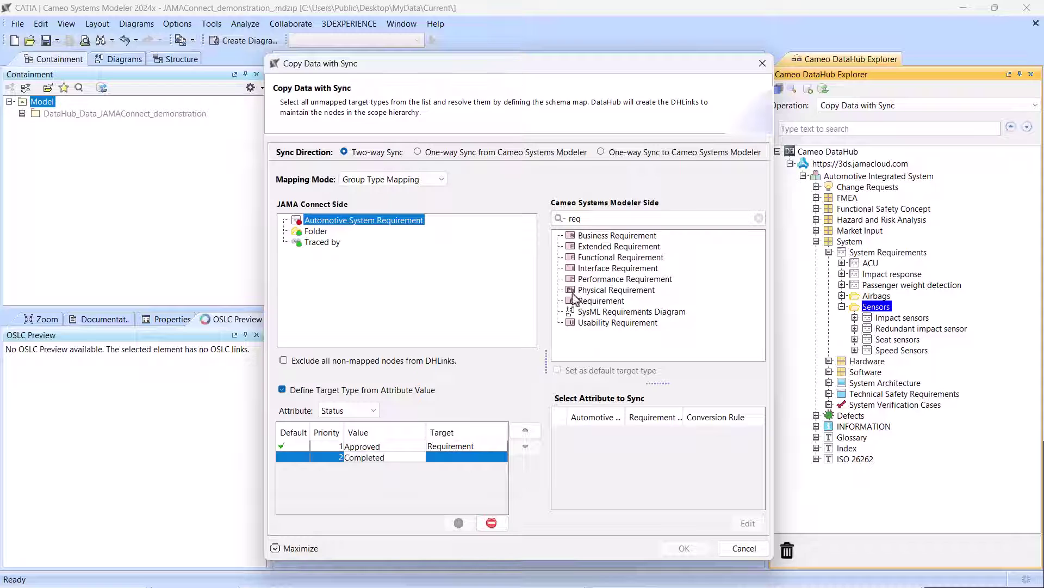
click(594, 270)
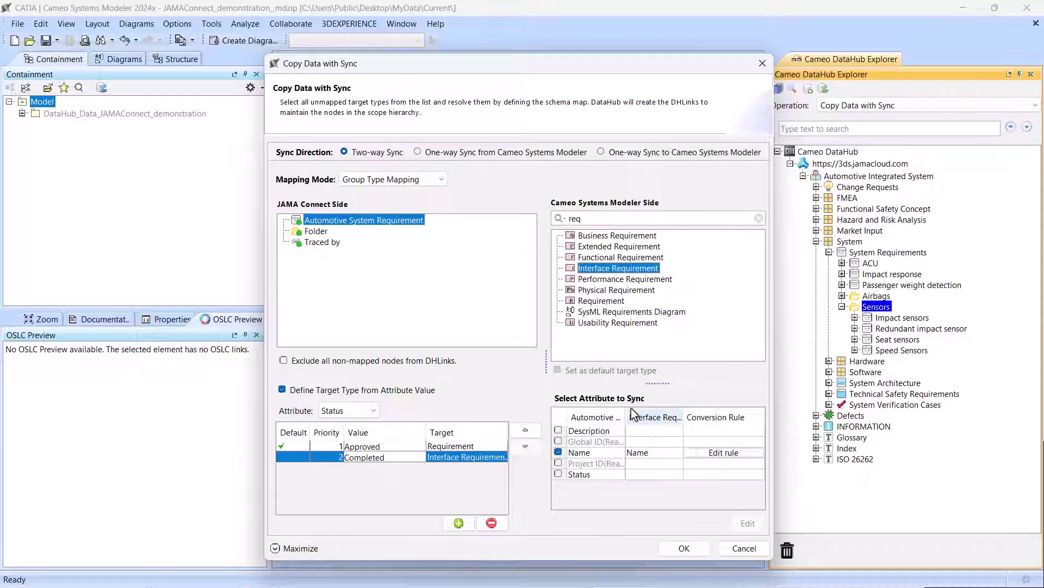
click(647, 431)
click(646, 450)
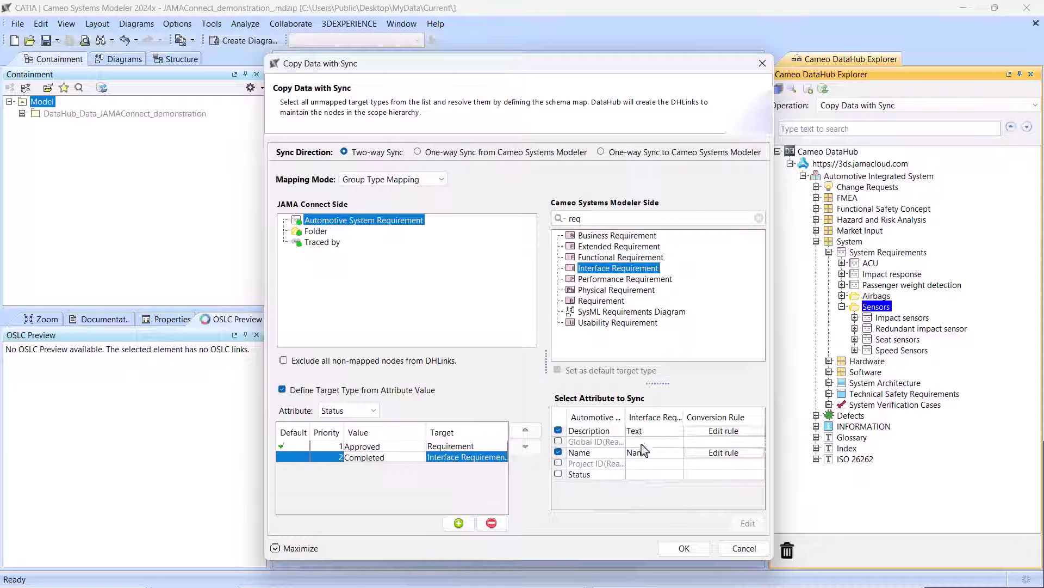
Step: Run the sync and expand the imported Sensors package and its Relations trace links
click(684, 549)
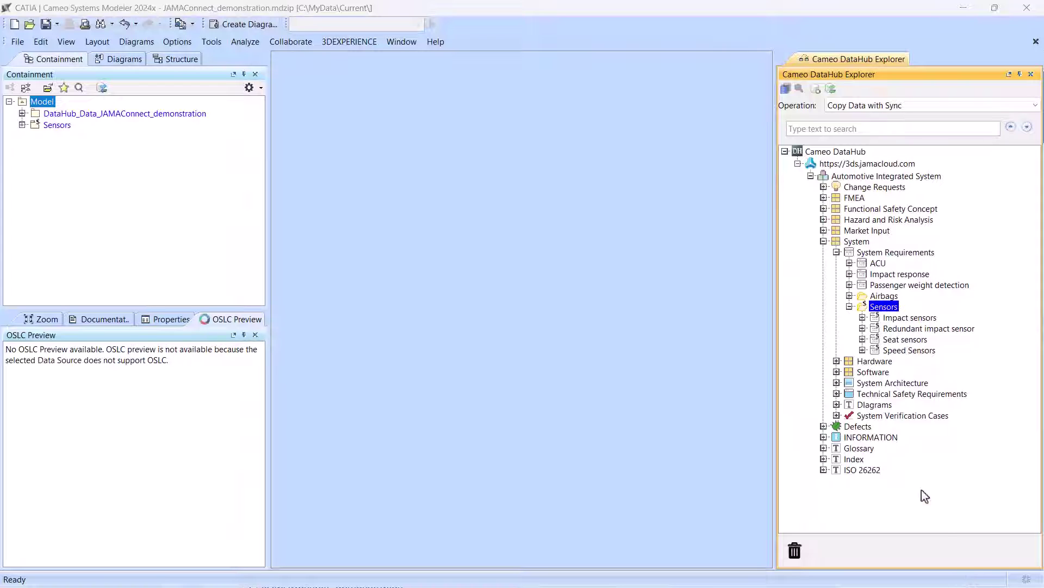
click(23, 125)
click(34, 136)
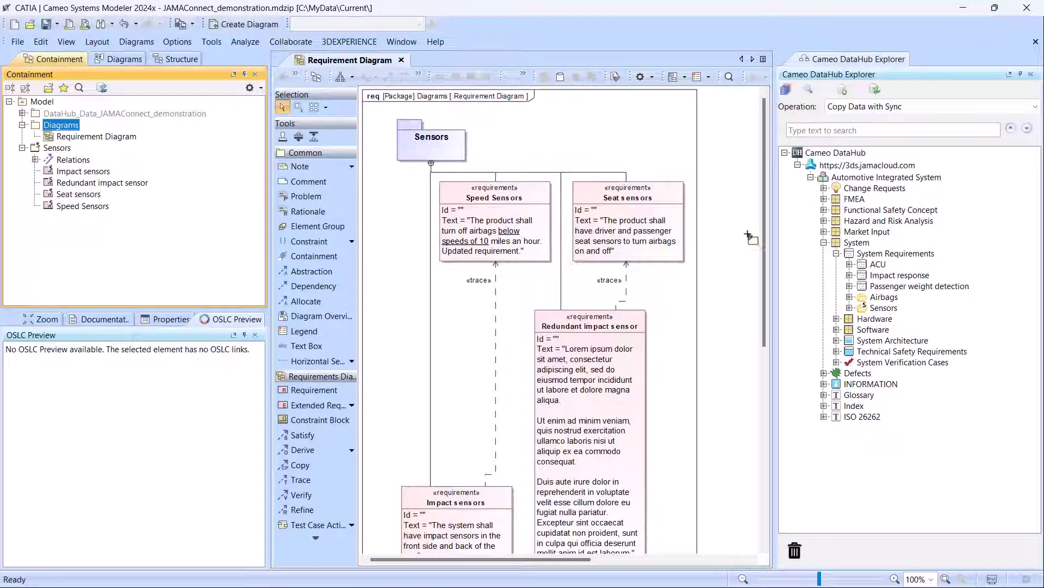
Step: Copy the Diagrams package into Jama System Requirements as a Text item, Documentation mapped to Description
click(873, 253)
drag(873, 253, 71, 177)
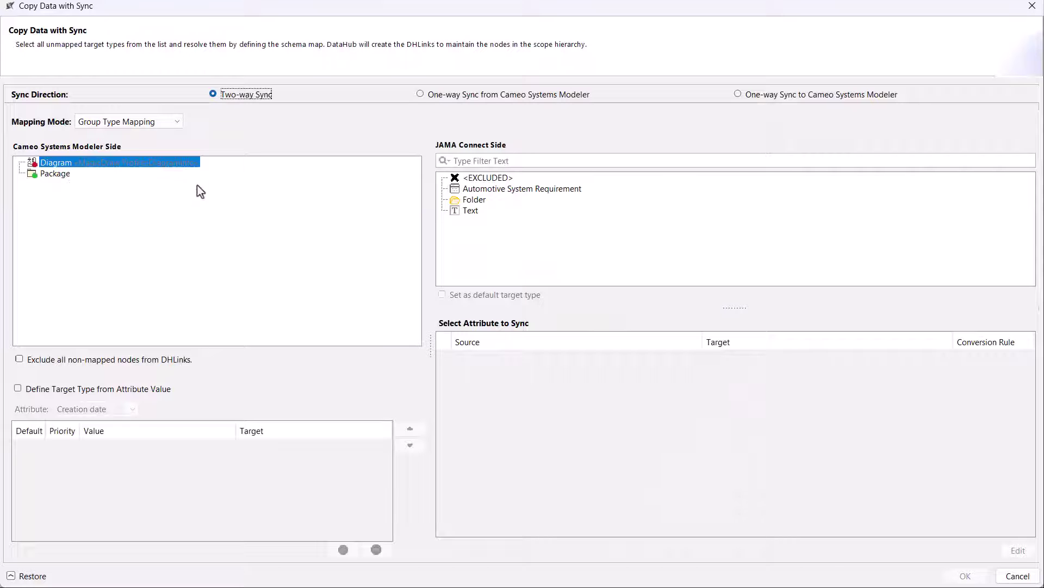
click(468, 212)
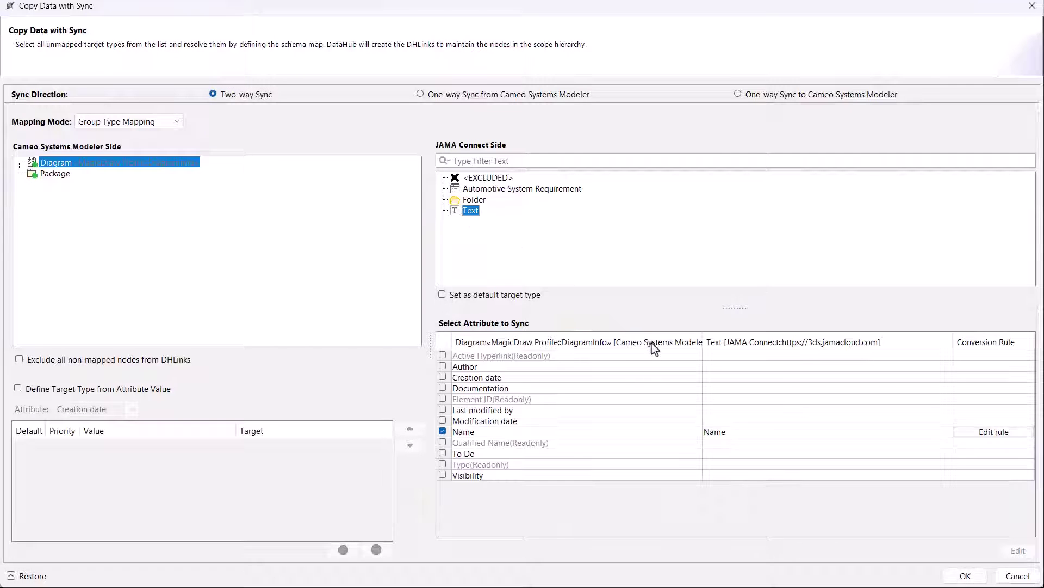
click(717, 387)
click(726, 410)
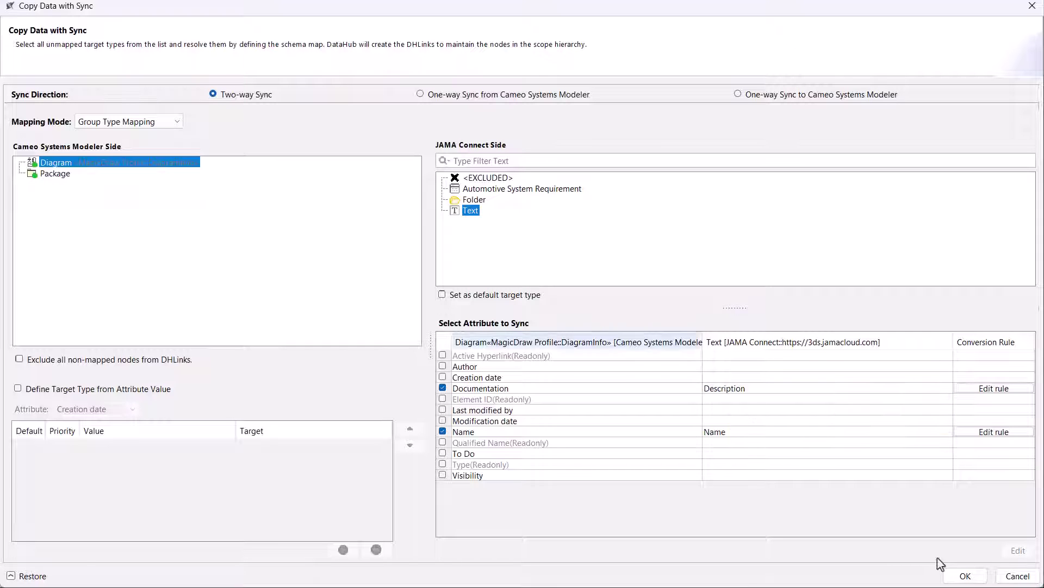
click(960, 574)
click(850, 308)
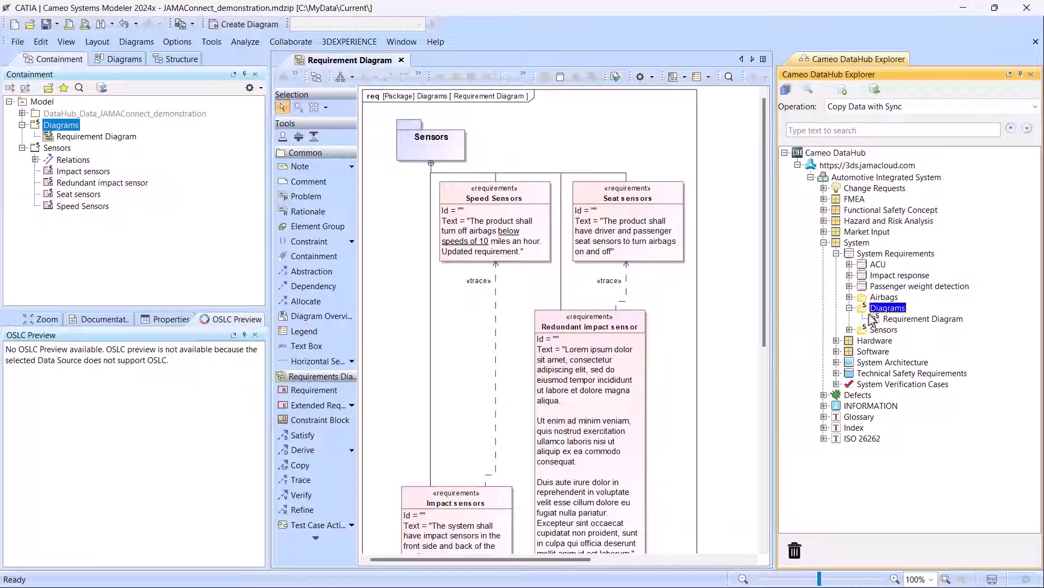
click(914, 320)
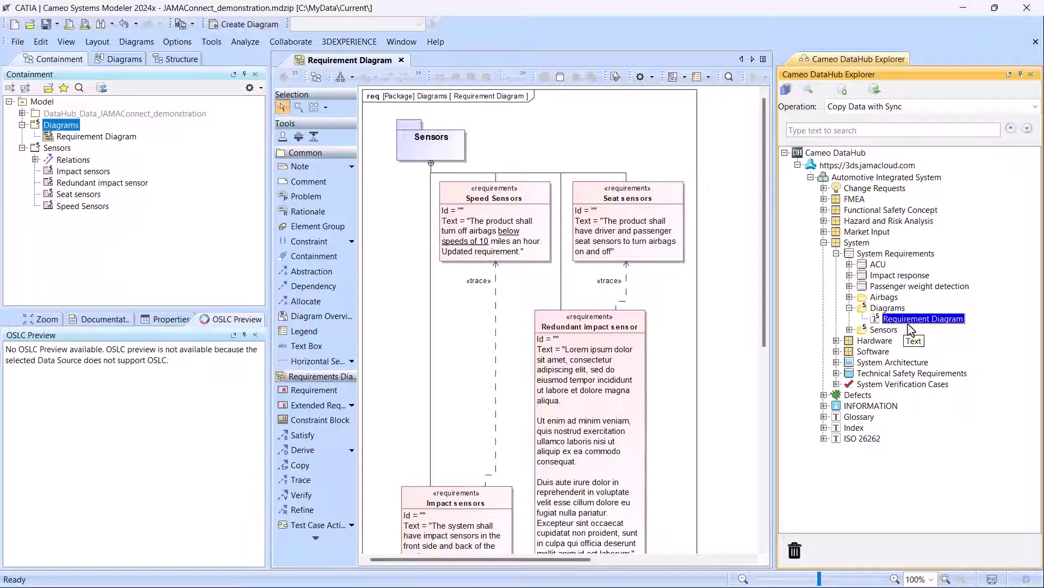
Step: Open the Requirement Diagram item in Jama and mark its change for syncing in the Conflict Dashboard
double_click(919, 318)
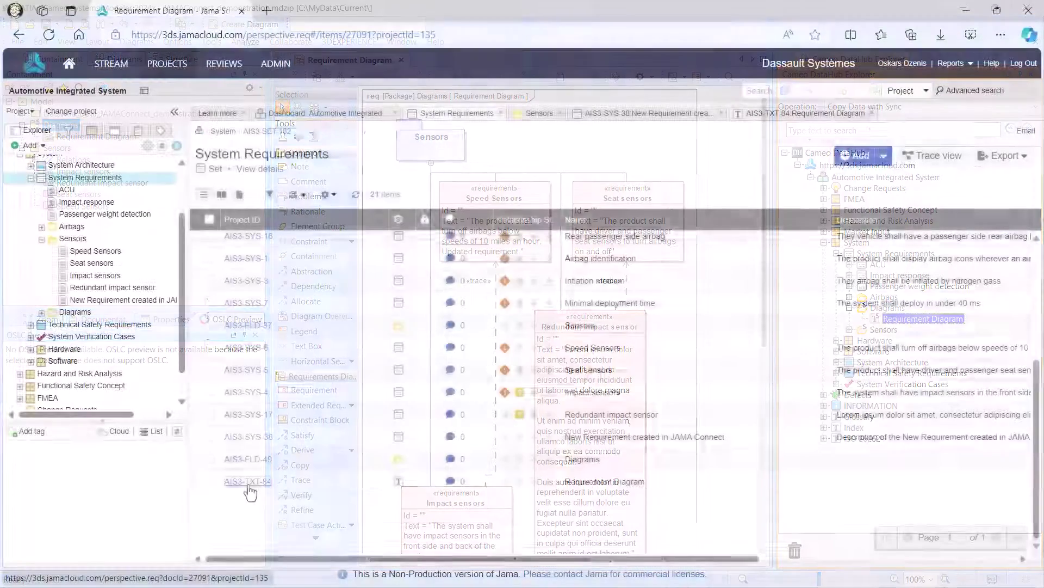
scroll(351, 458, down, 4)
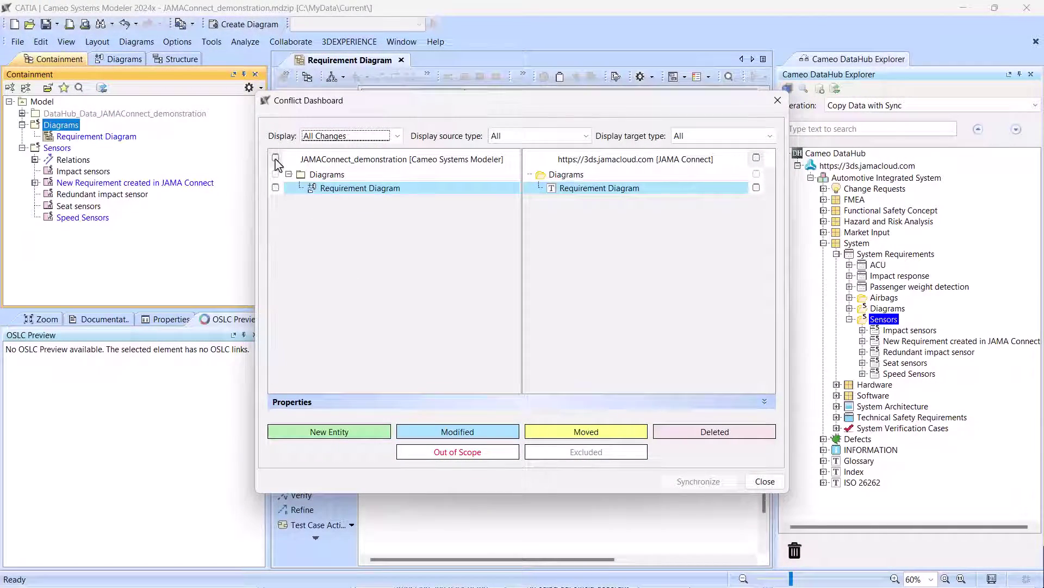
click(276, 157)
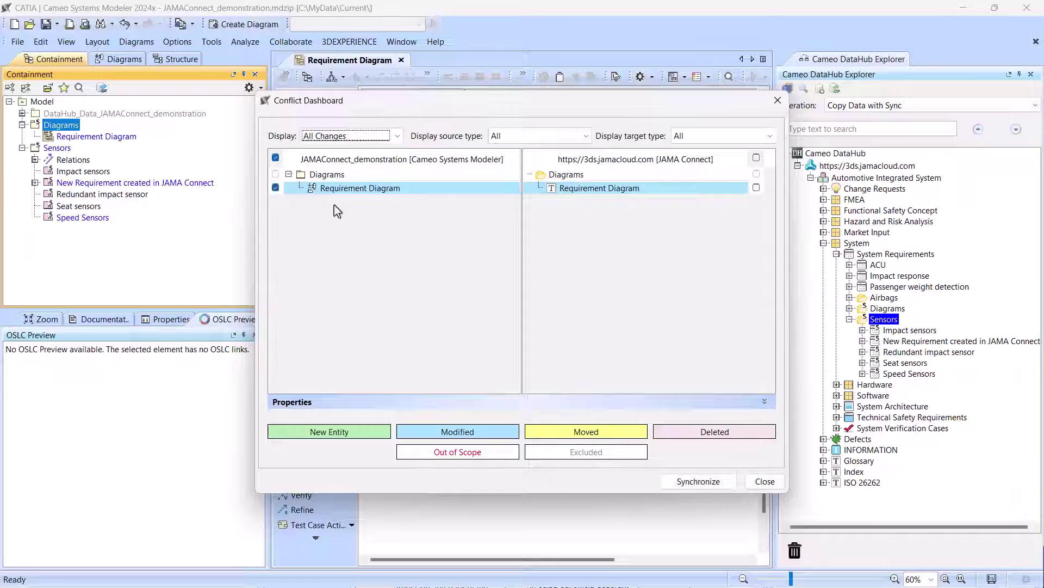
click(694, 483)
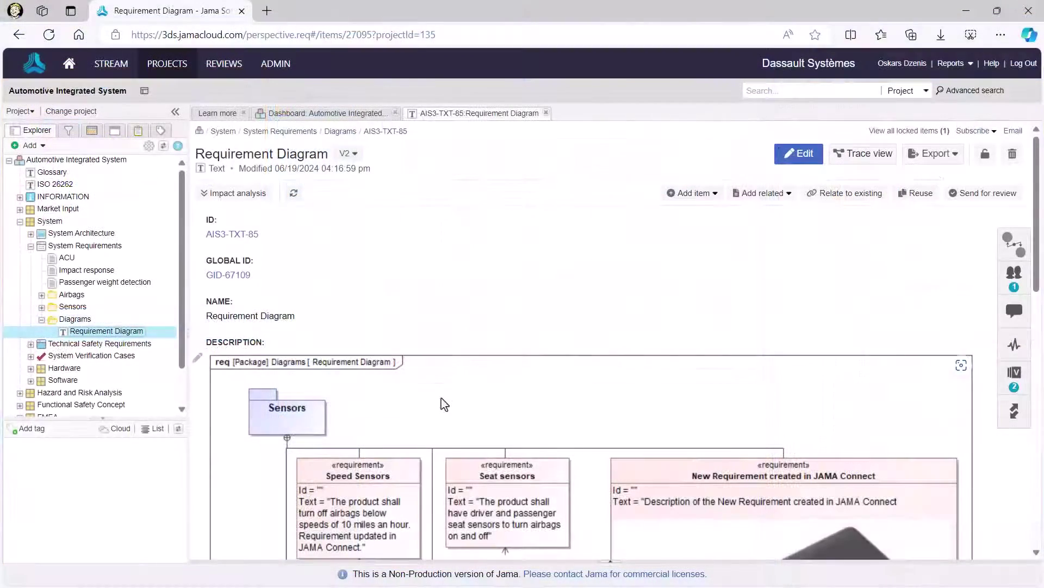
scroll(445, 405, down, 5)
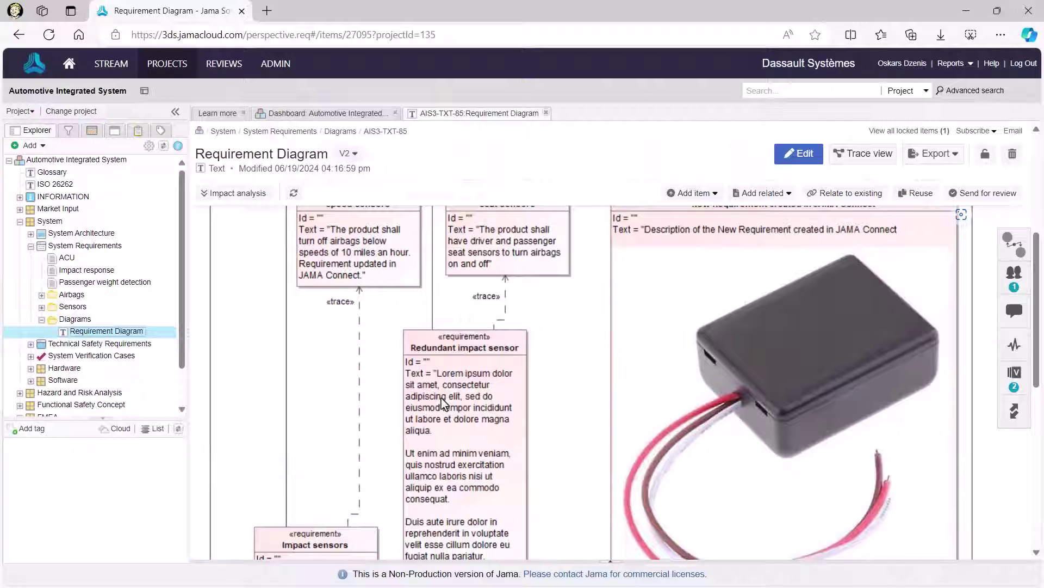
scroll(444, 404, up, 1)
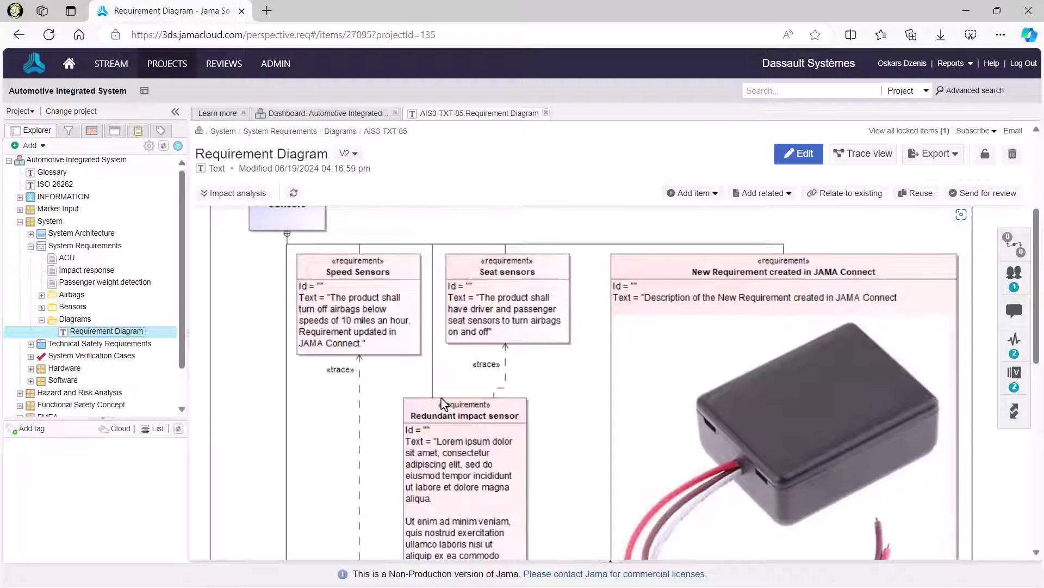